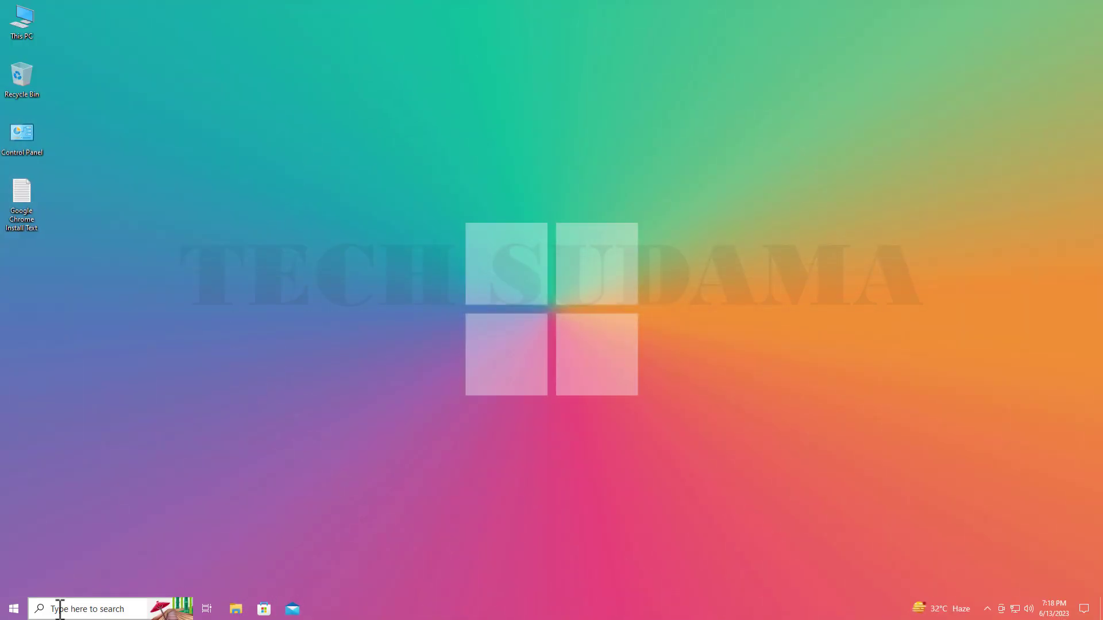
Launch Command Prompt as administrator, approve UAC, and start PowerShell.
{"action": "left_click", "coordinate": [60, 609]}
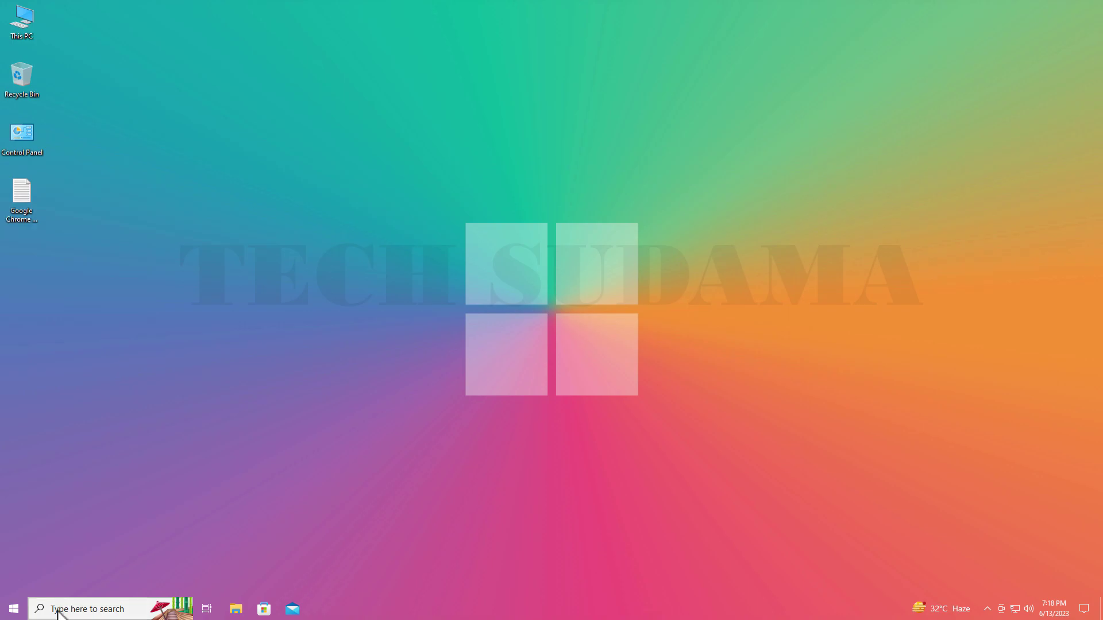
{"action": "type", "text": "cmd"}
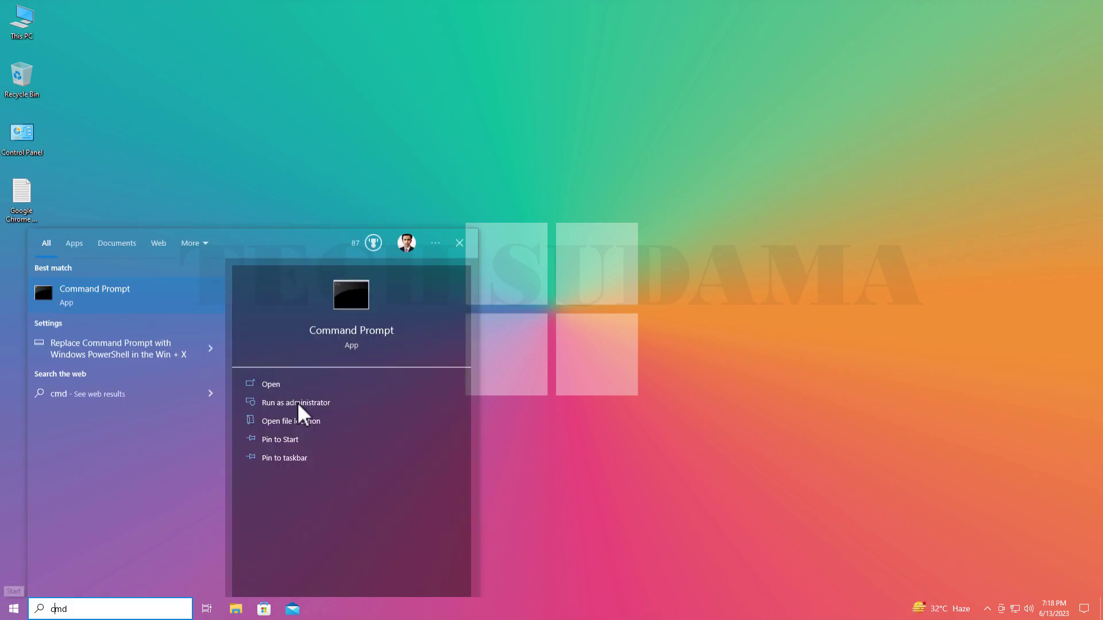
{"action": "left_click", "coordinate": [296, 403]}
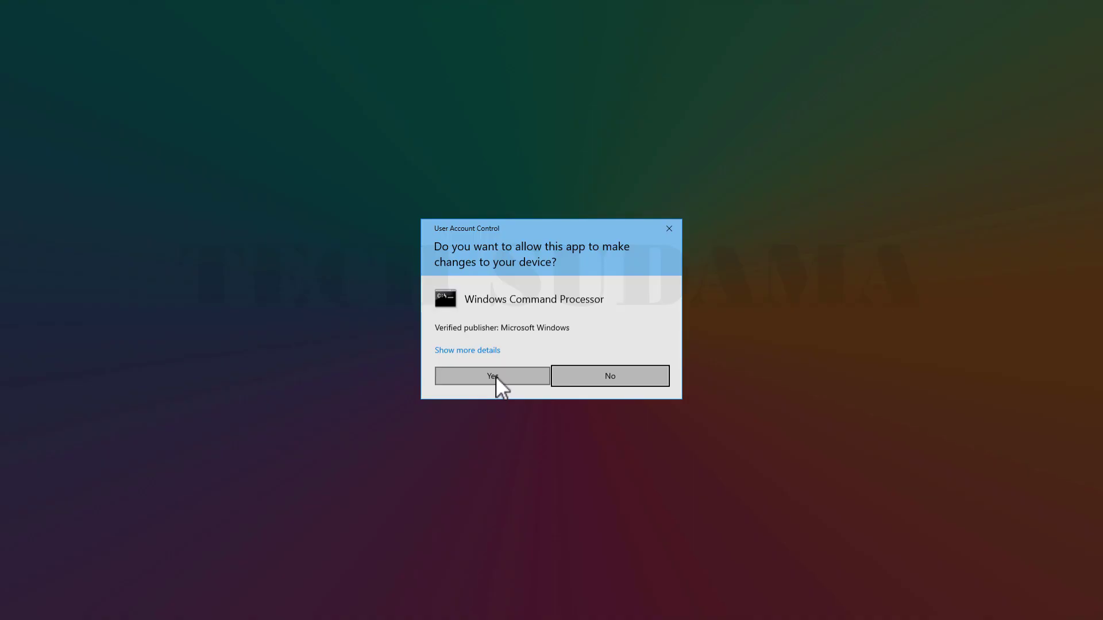
{"action": "left_click", "coordinate": [495, 375]}
{"action": "type", "text": "powershell"}
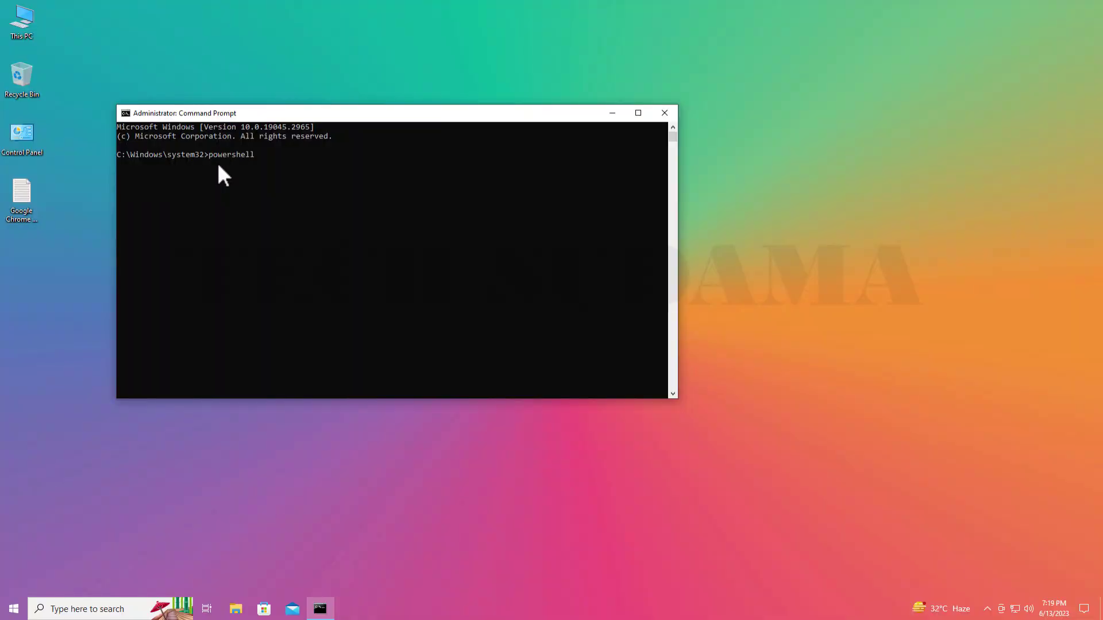
{"action": "key", "text": "Return"}
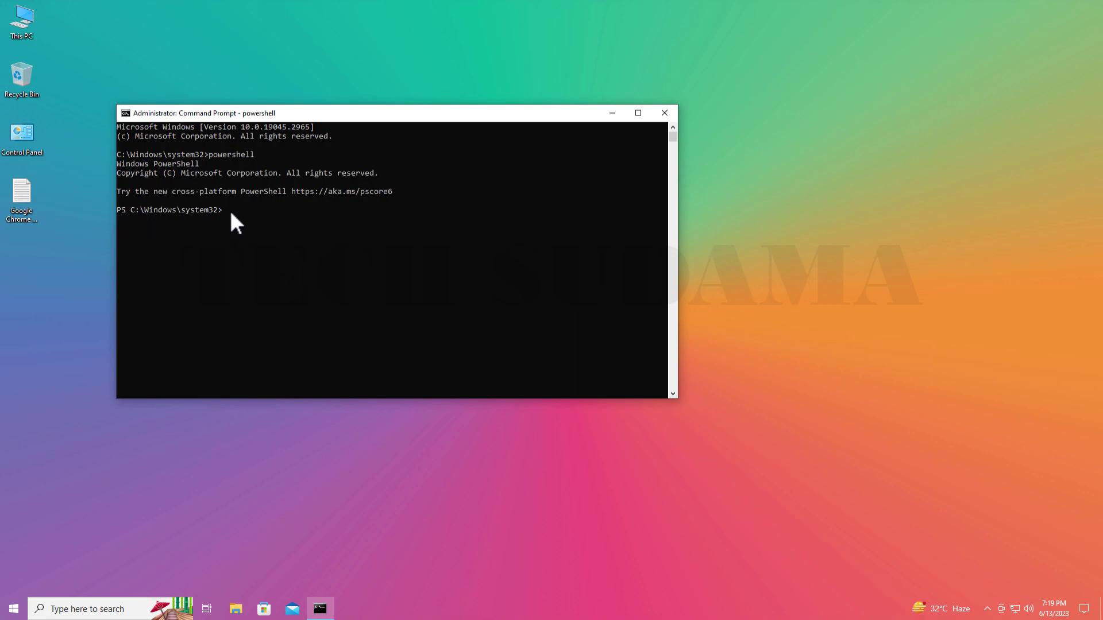
Paste and run the PowerShell one-liner that downloads and silently installs Chrome.
{"action": "type", "text": "$Path = $env:TEMP; $Installer = \"chrome_installer.exe\"; Invoke-WebRequest \"http://dl.google.com/chrome/install/375.126/chrome_installer.exe\" -OutFile $Path\\$Installer; Start-Process -FilePath $Path\\$Installer -Args \"/silent /install\" -Verb RunAs -Wait; Remove-Item $Path\\$Installer"}
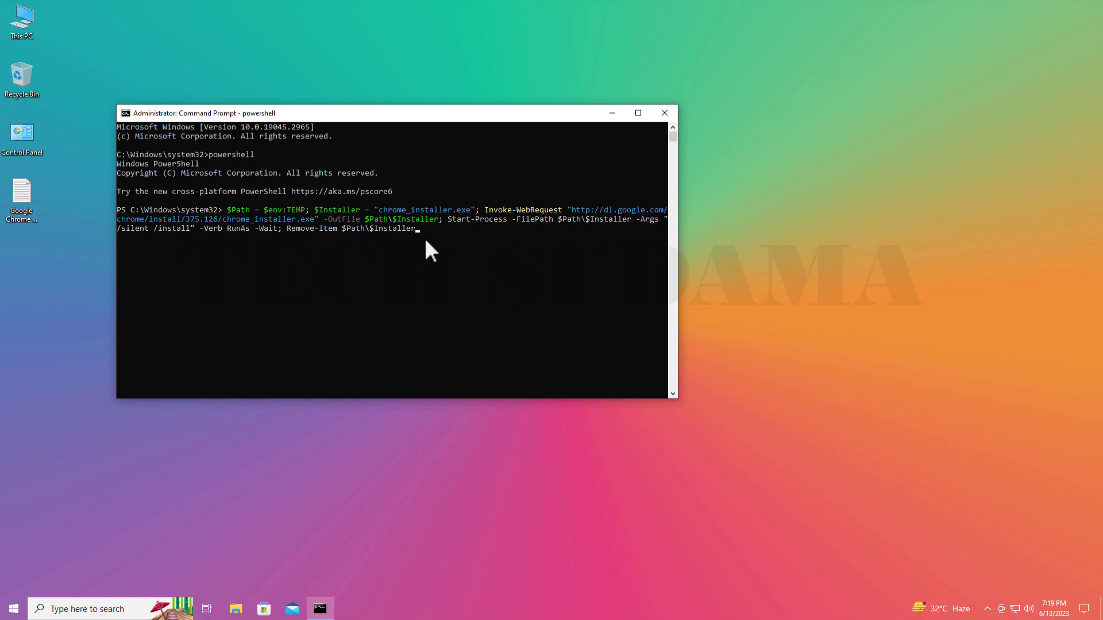
{"action": "key", "text": "Return"}
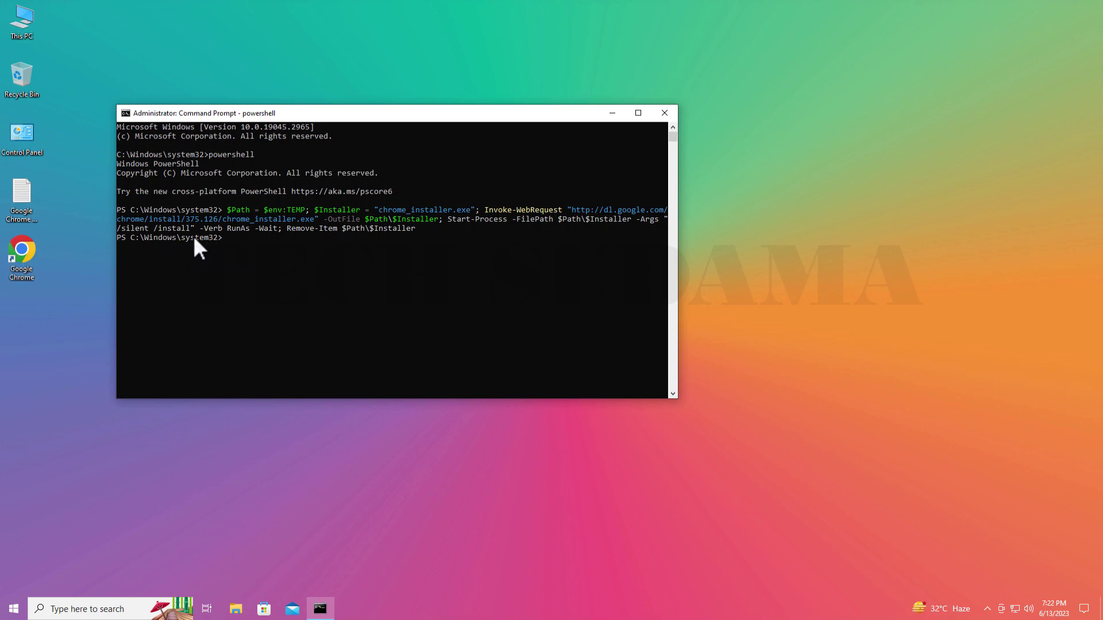
Close the Command Prompt window and maximize the launched Chrome window.
{"action": "left_click_drag", "start_coordinate": [120, 238], "coordinate": [231, 239]}
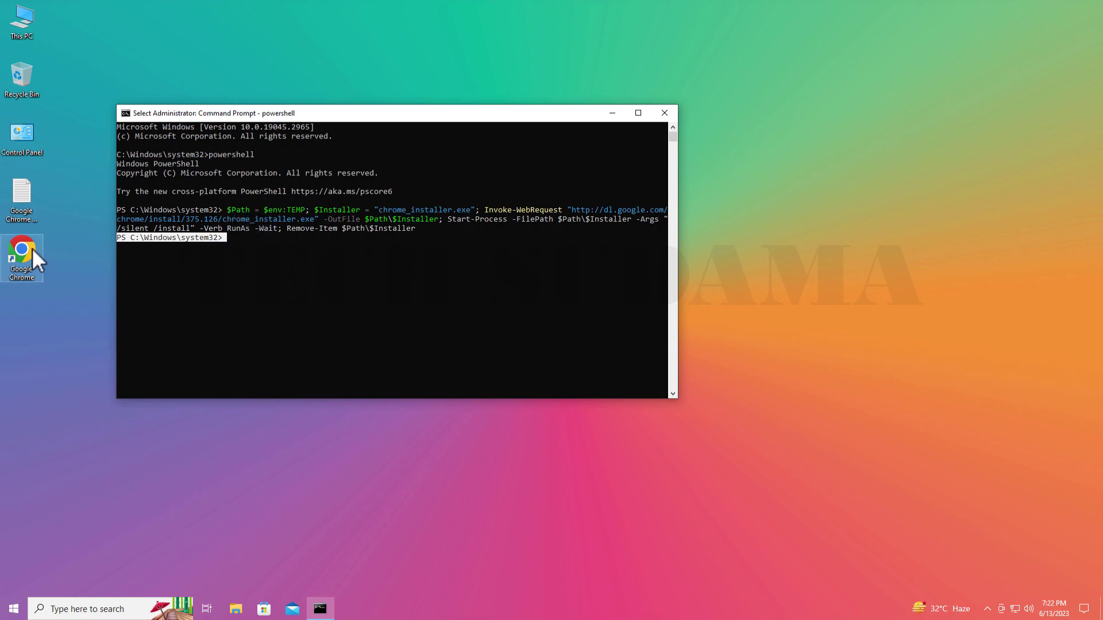
{"action": "left_click", "coordinate": [665, 113]}
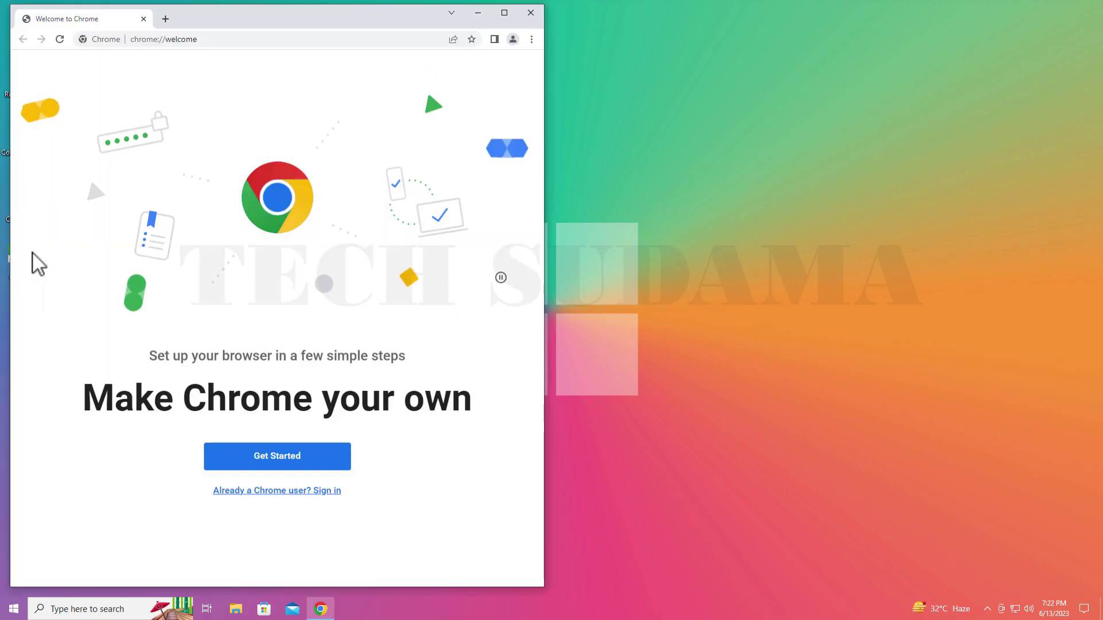
{"action": "left_click", "coordinate": [504, 13]}
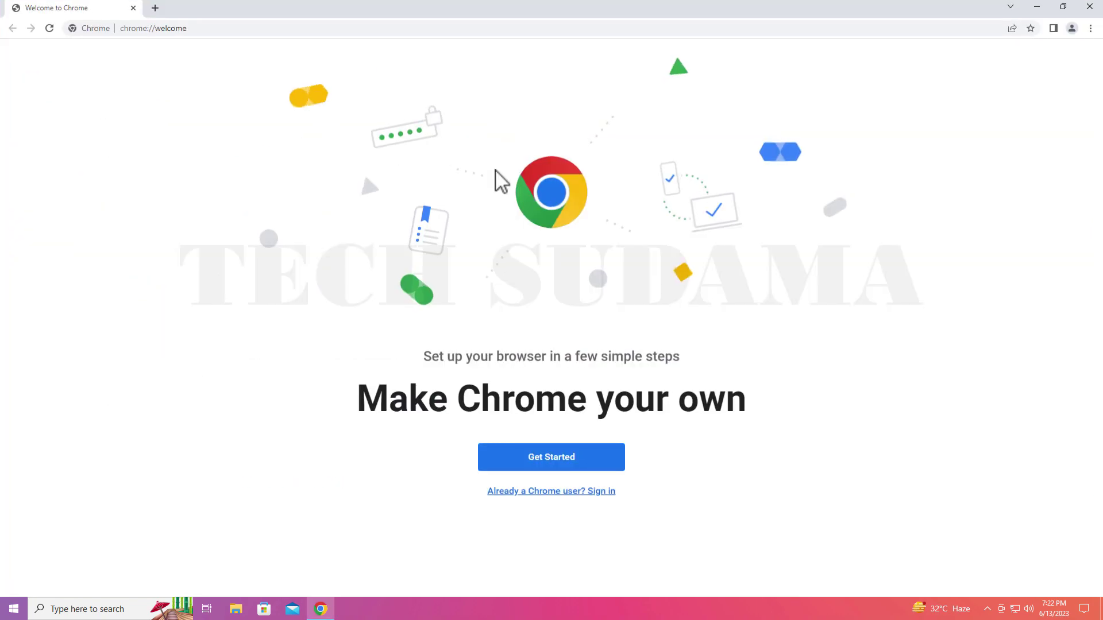
{"action": "left_click", "coordinate": [231, 28]}
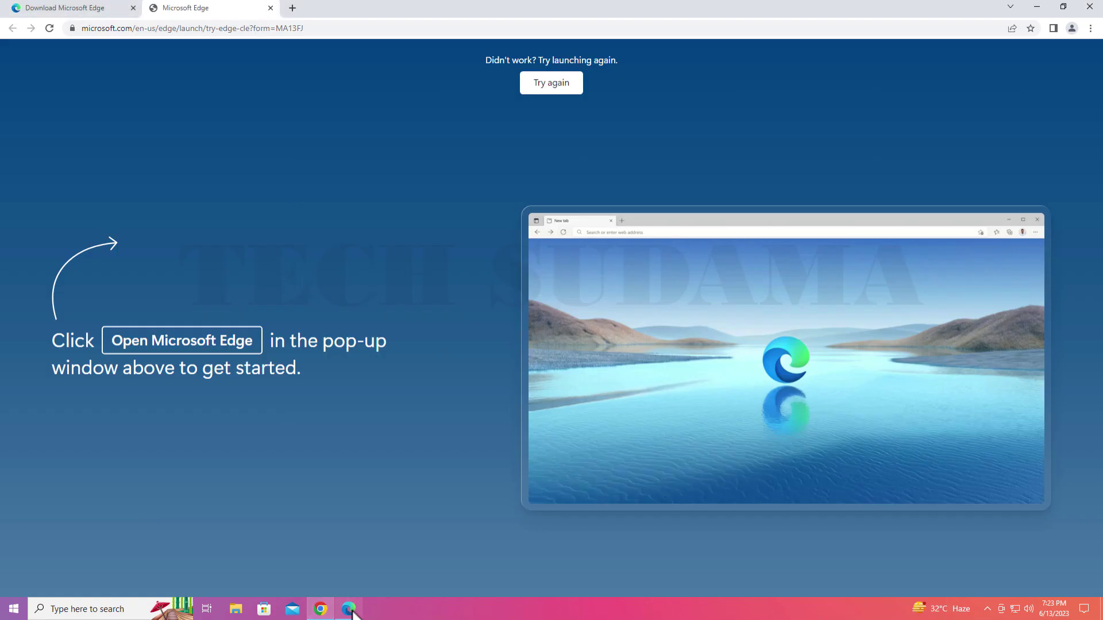
Close the Microsoft Edge and Chrome windows, leaving the desktop.
{"action": "left_click", "coordinate": [348, 610]}
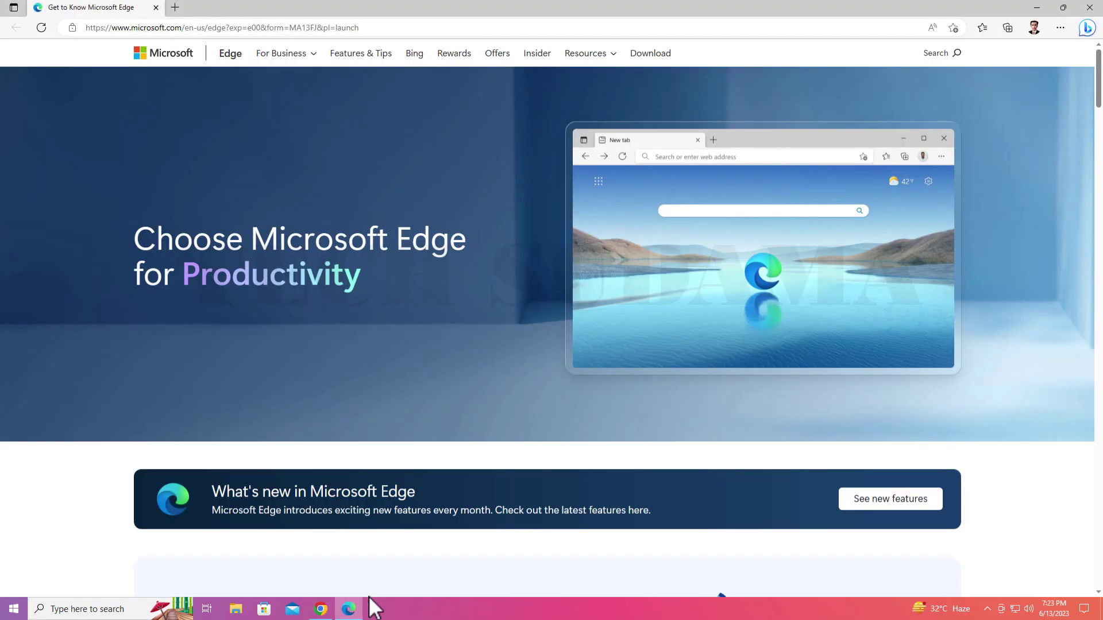
{"action": "left_click", "coordinate": [1087, 7]}
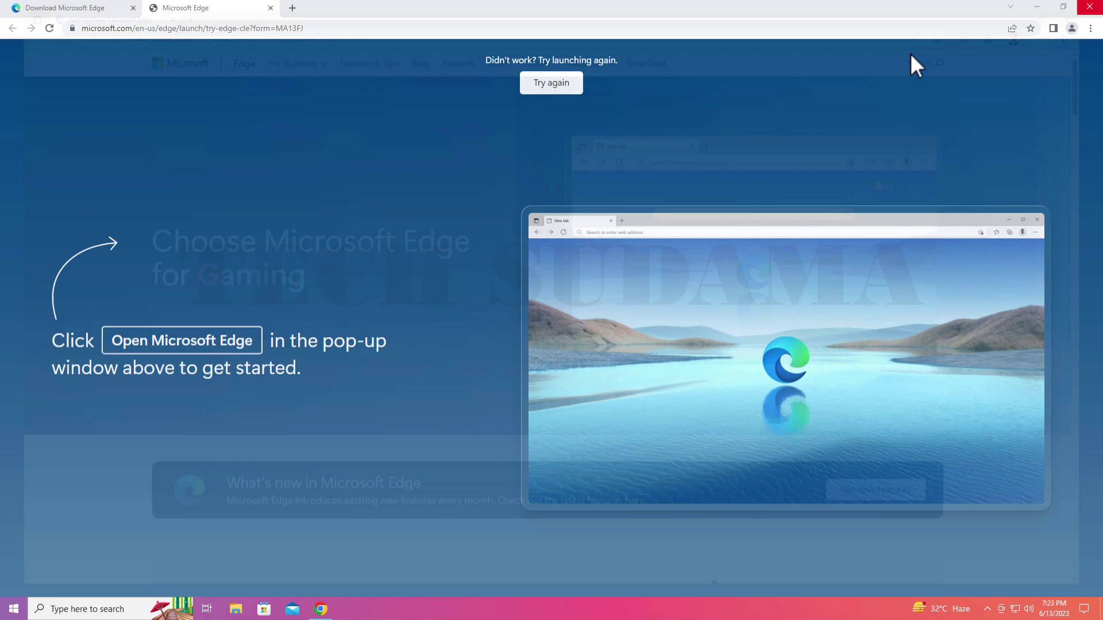
{"action": "left_click", "coordinate": [1089, 7]}
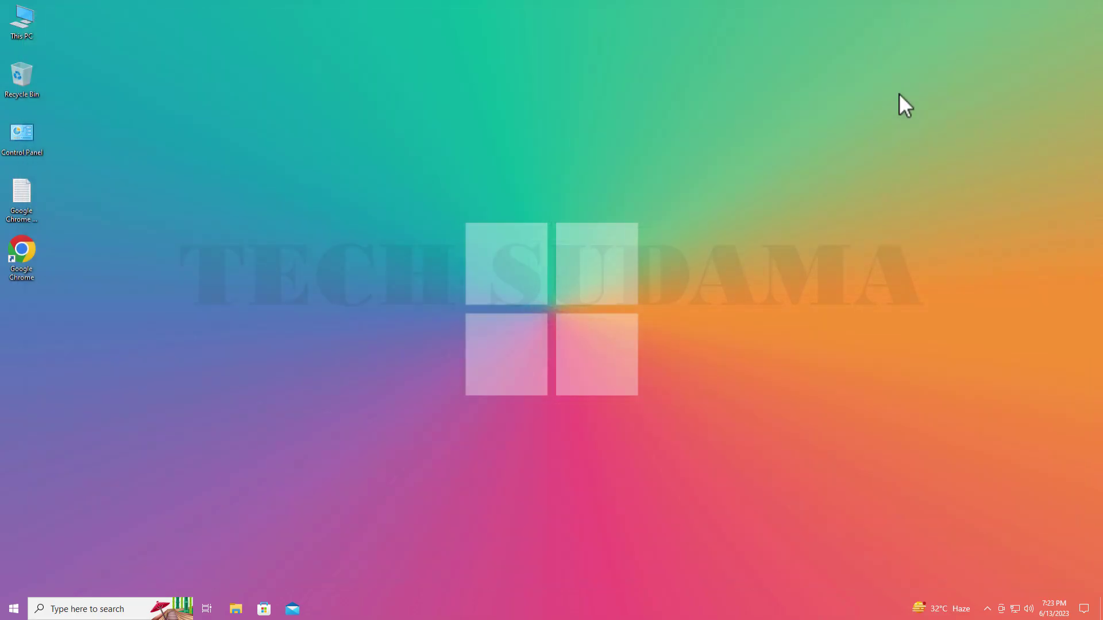